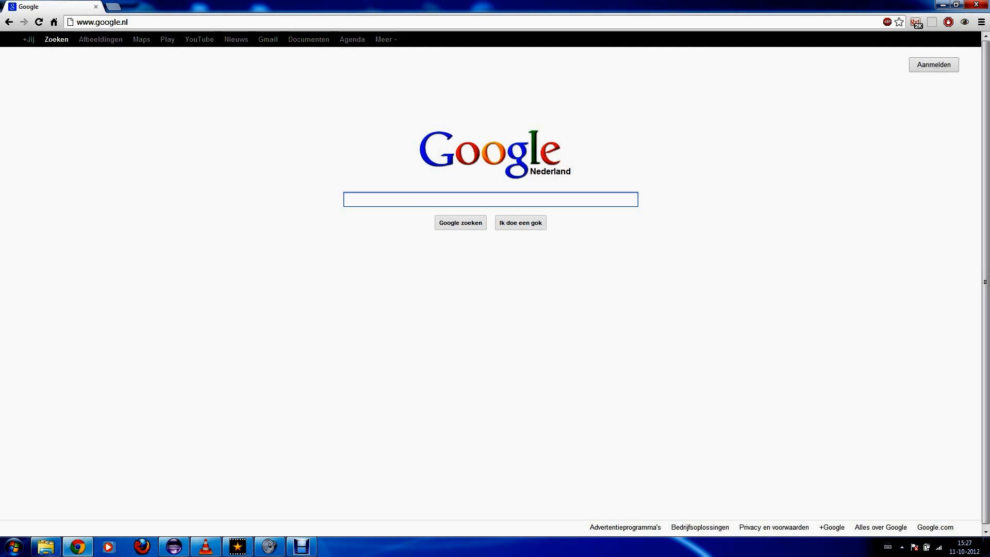
Search Google for "eclipse" and open the Eclipse Foundation website.
text(ecpli)
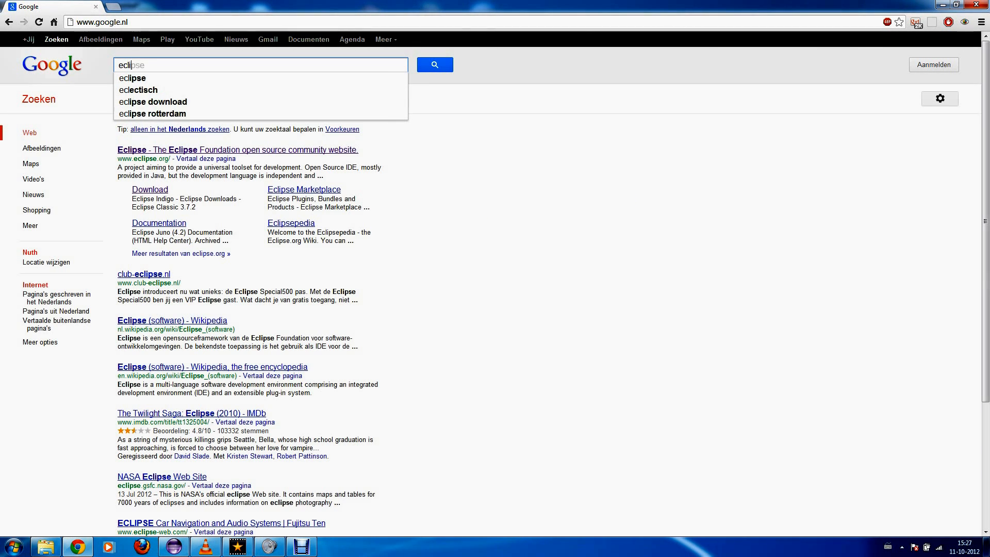
key(Down)
key(Return)
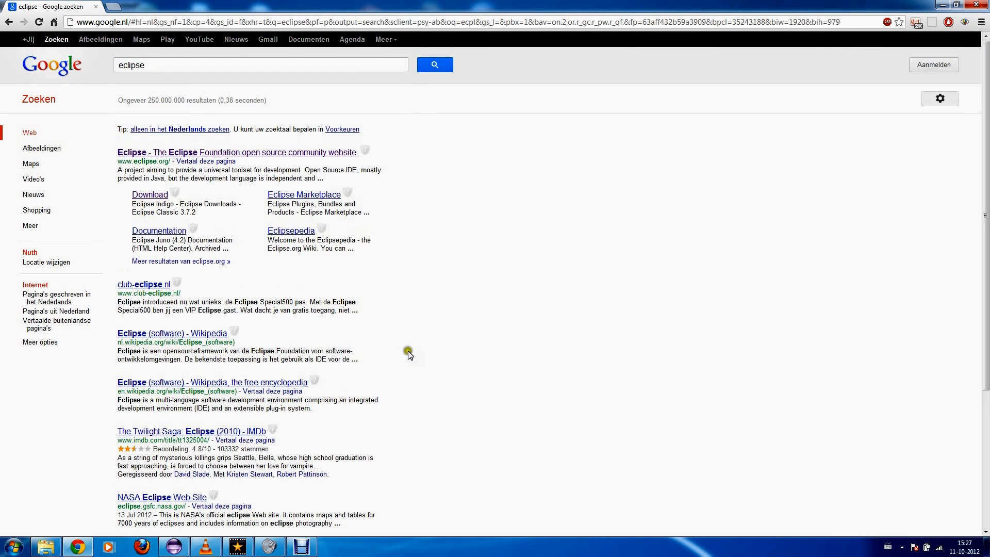
click(200, 152)
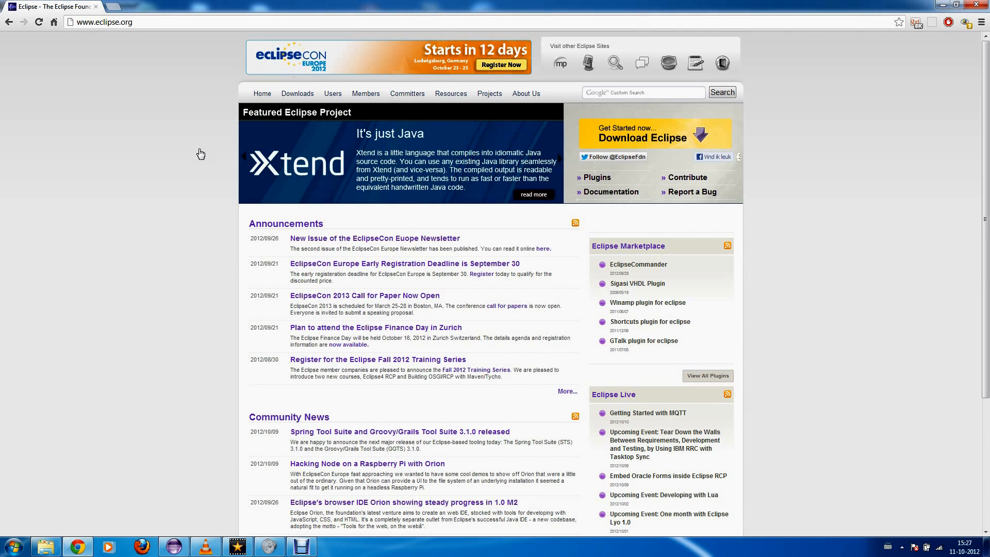
Open the Eclipse Classic 4.2.1 package page from the site's list of downloads.
click(293, 95)
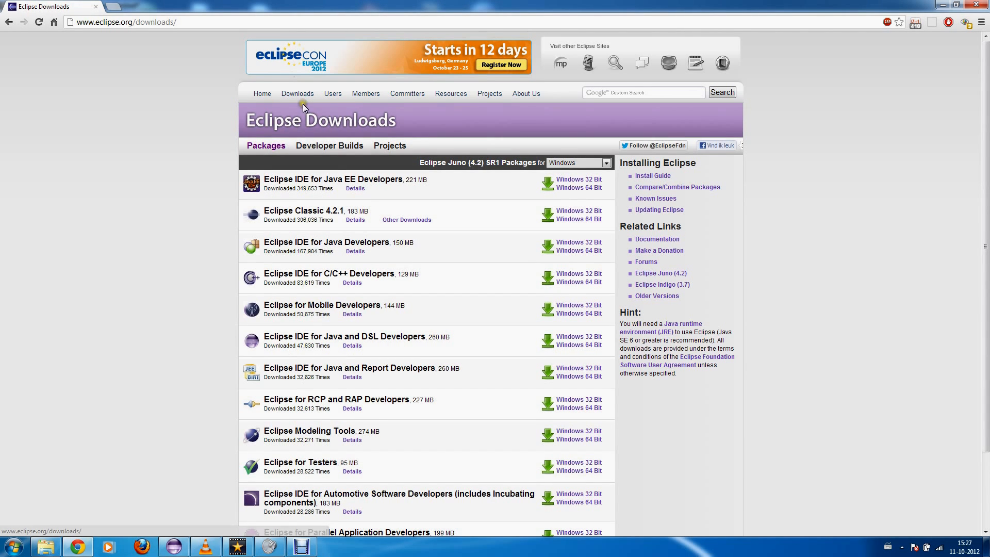
scroll(309, 185, down, 1)
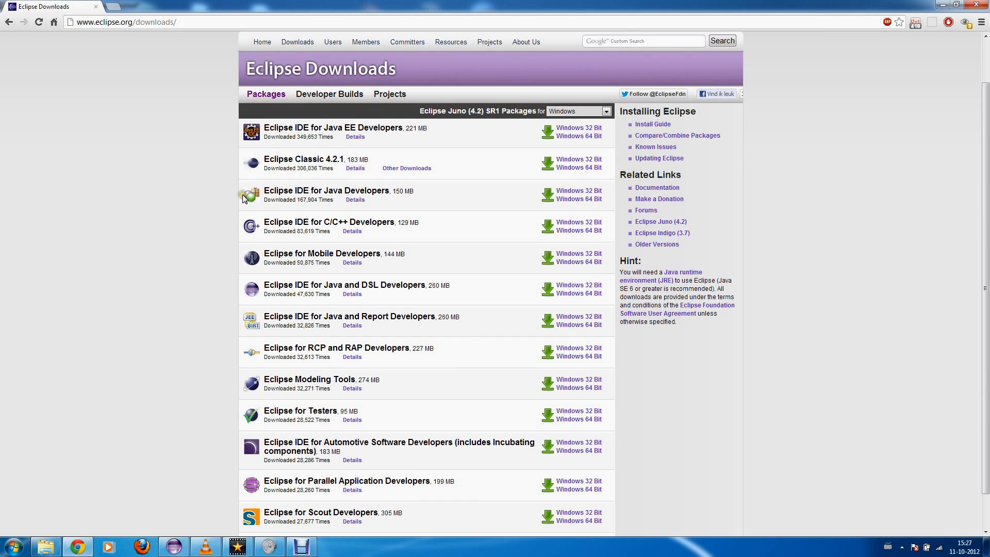
click(307, 161)
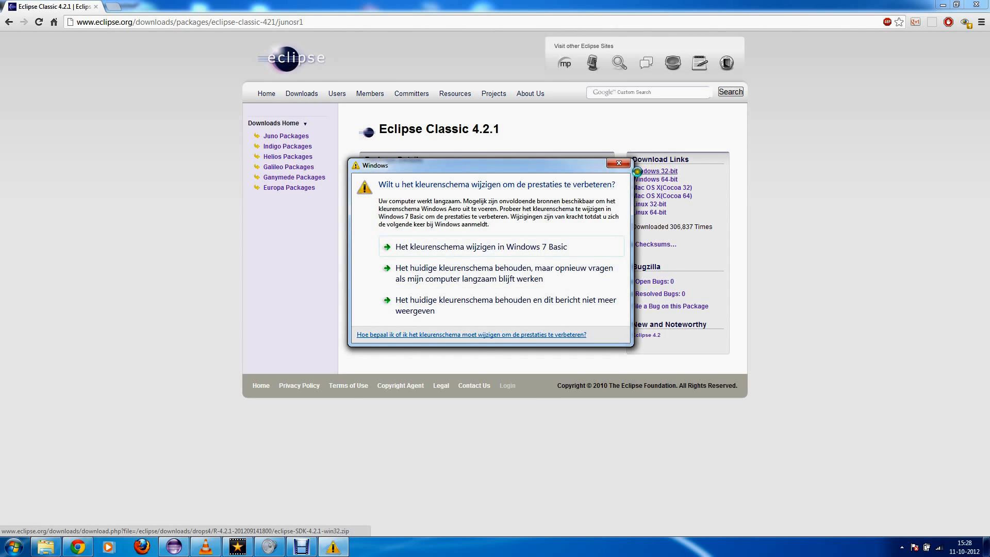
Dismiss the Windows colour scheme prompt and download the Windows 64-bit build of Eclipse Classic 4.2.1 from the Slovenia Euroteh mirror.
click(648, 162)
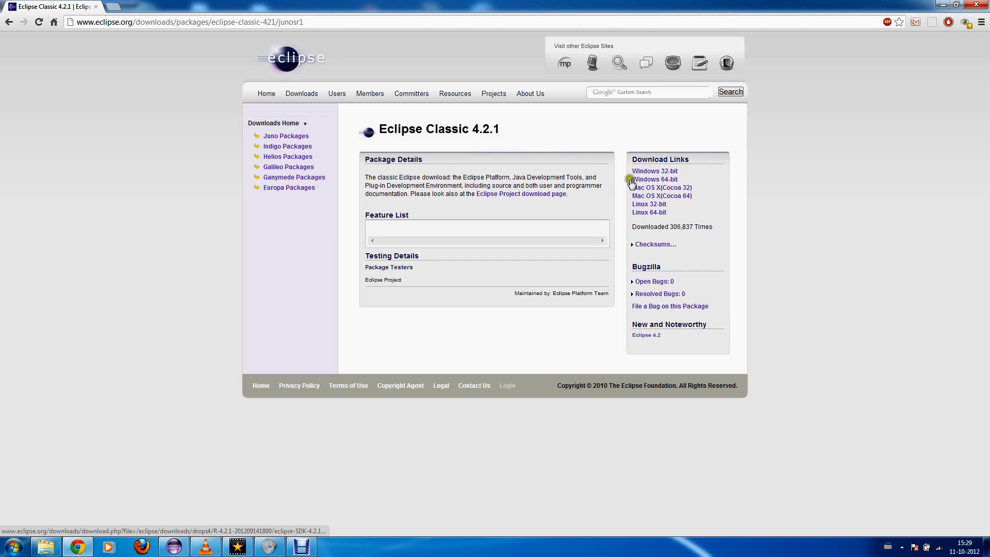
click(659, 180)
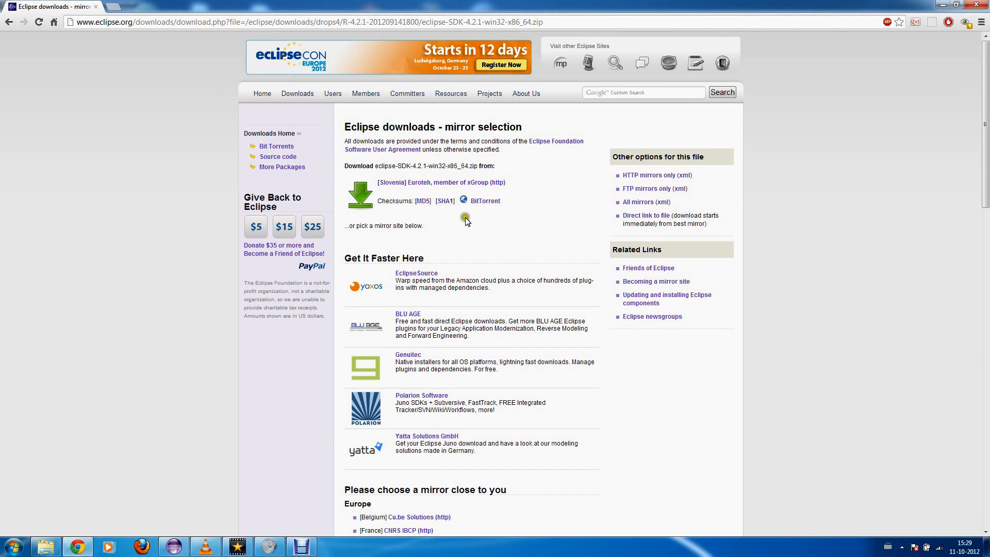
click(412, 183)
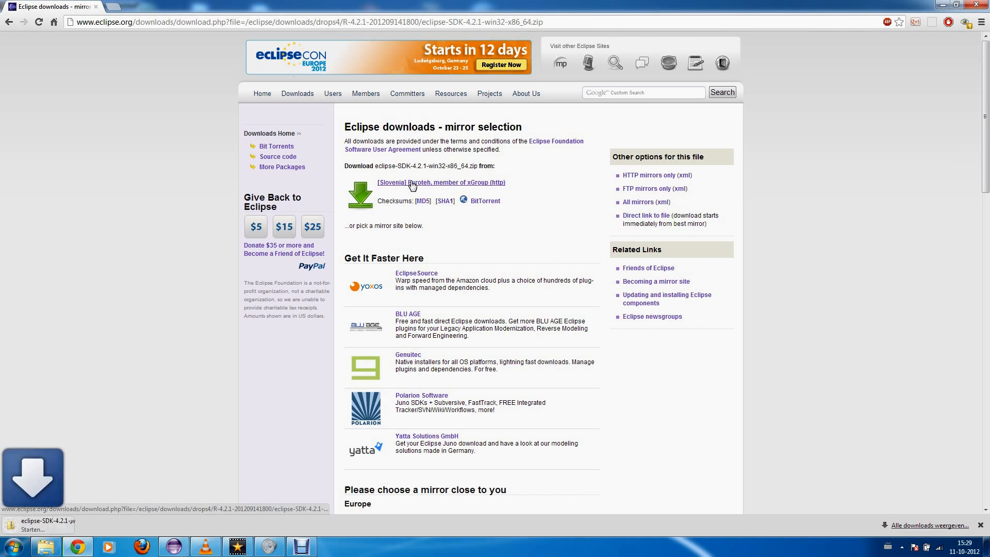
click(129, 374)
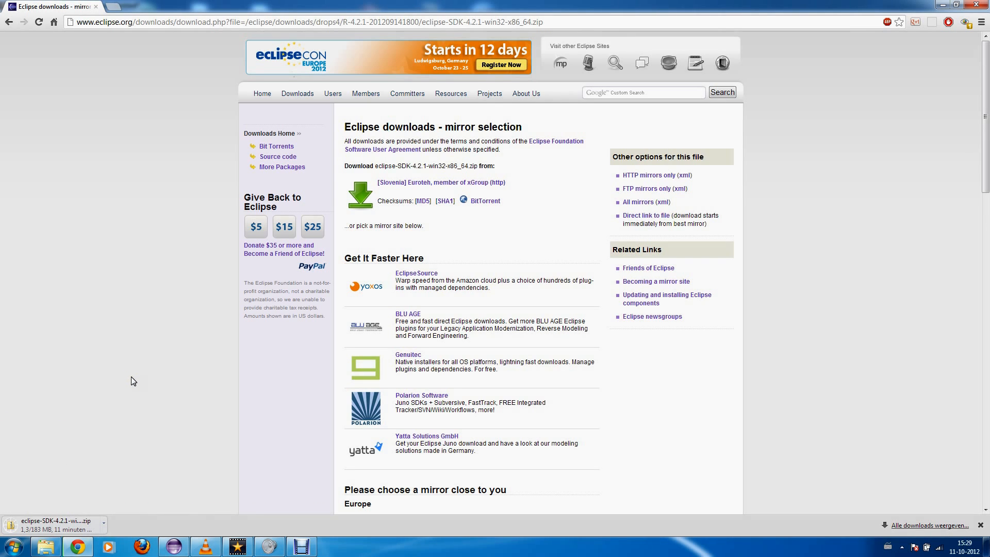
Switch to Windows Explorer and launch eclipse.exe from the extracted eclipse folder in Downloads.
click(46, 548)
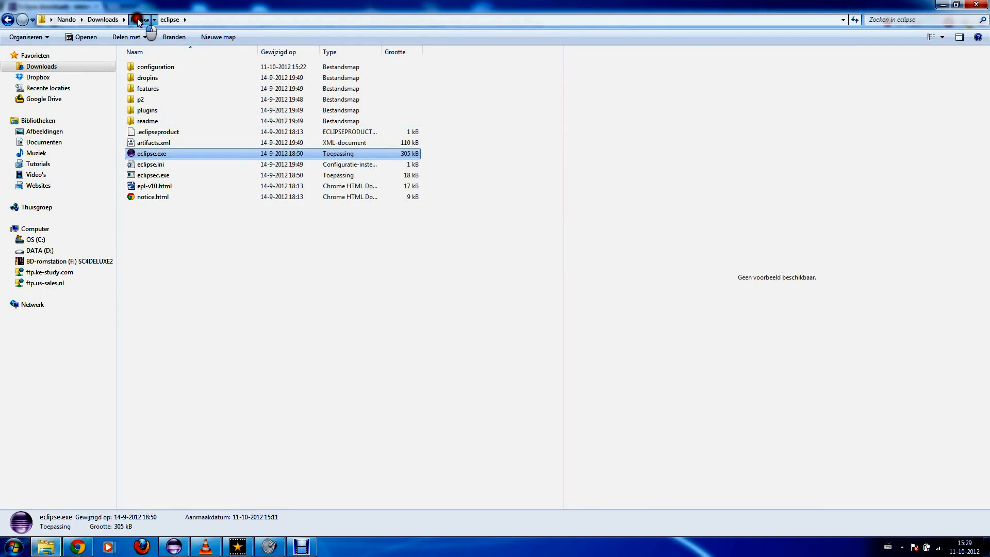
click(139, 21)
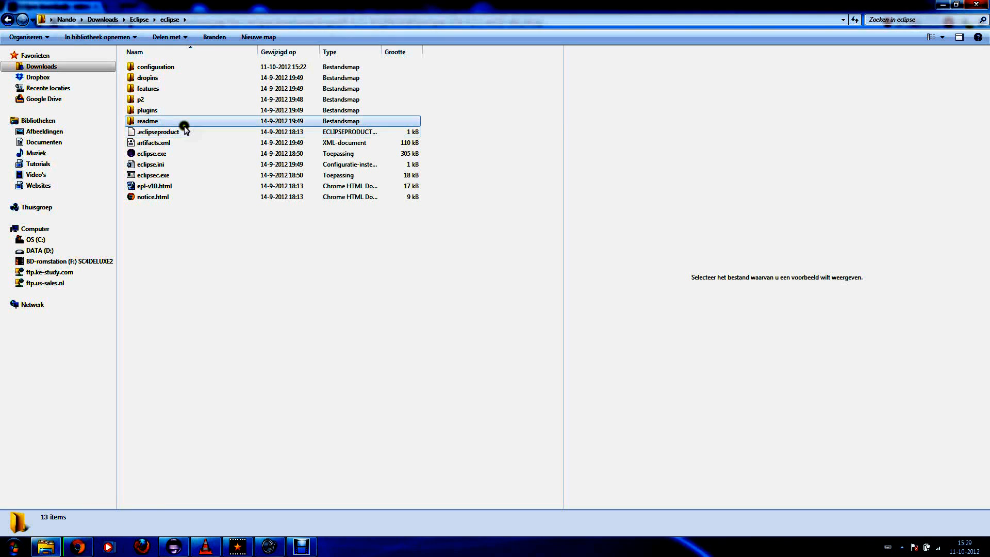
click(164, 157)
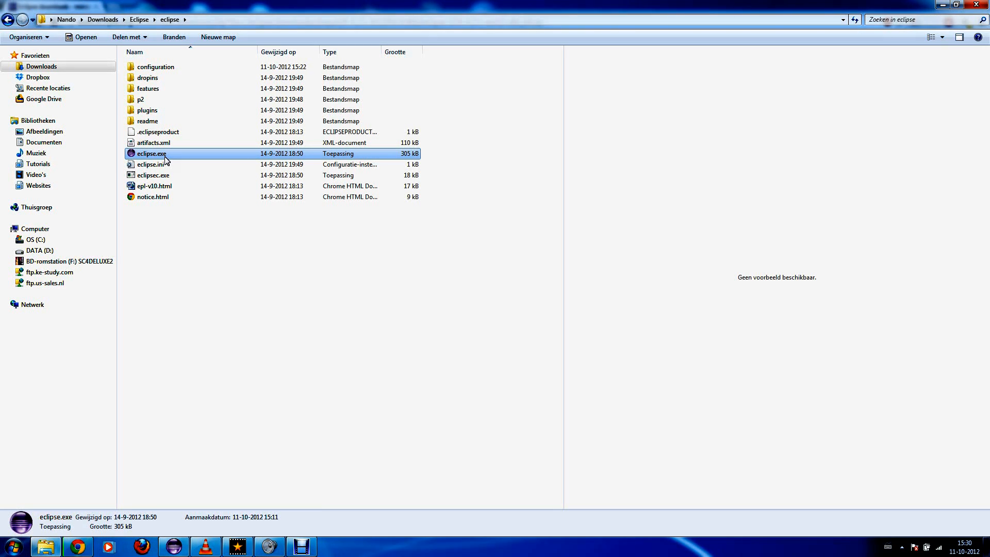
double_click(155, 154)
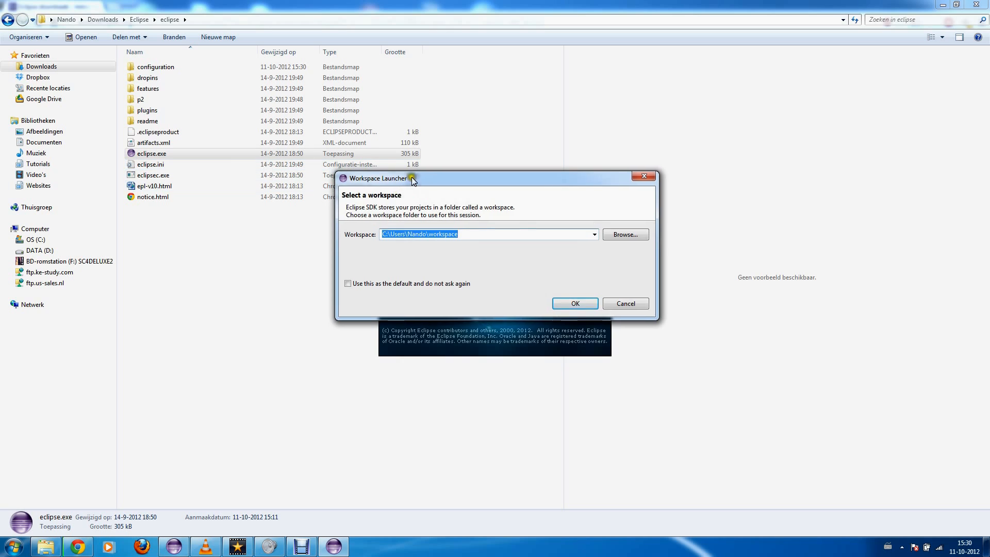
Review the workspace path and the default-workspace option in the Workspace Launcher, and cancel the dialog.
drag(411, 177, 476, 215)
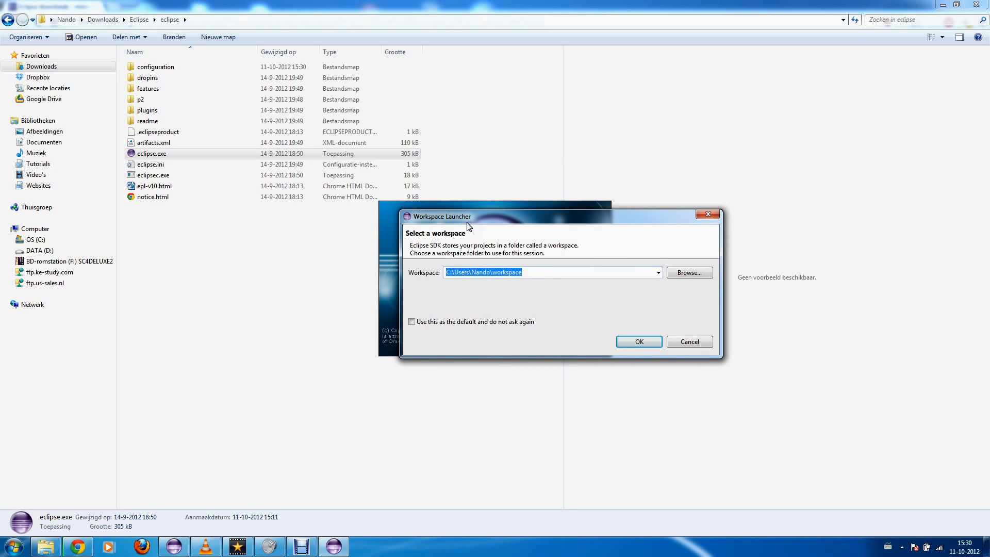
click(535, 274)
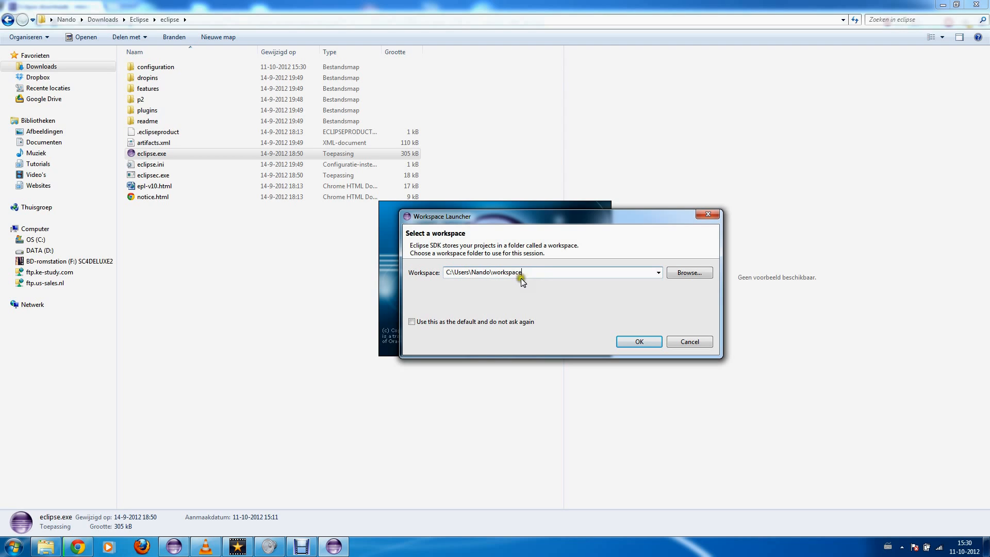
click(411, 321)
click(412, 322)
click(546, 272)
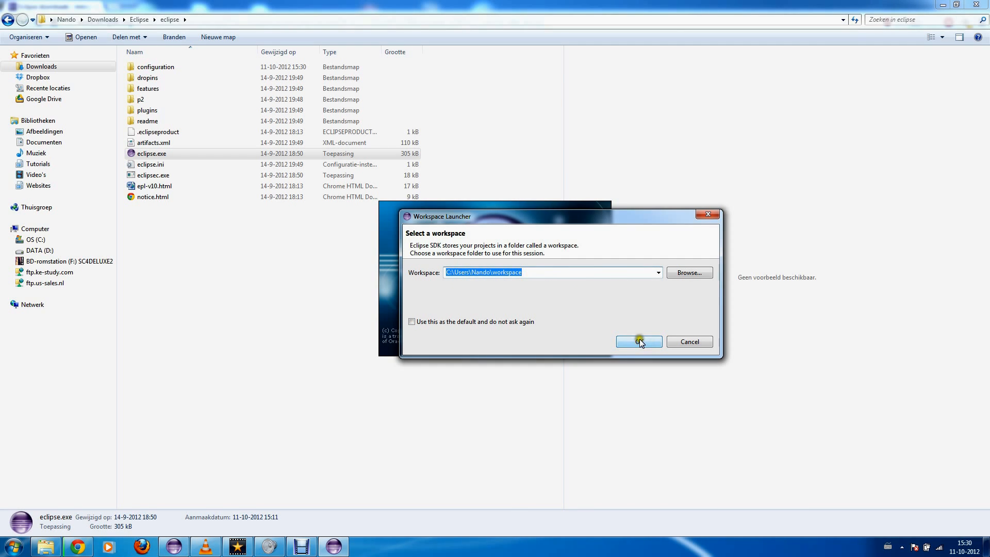
click(691, 341)
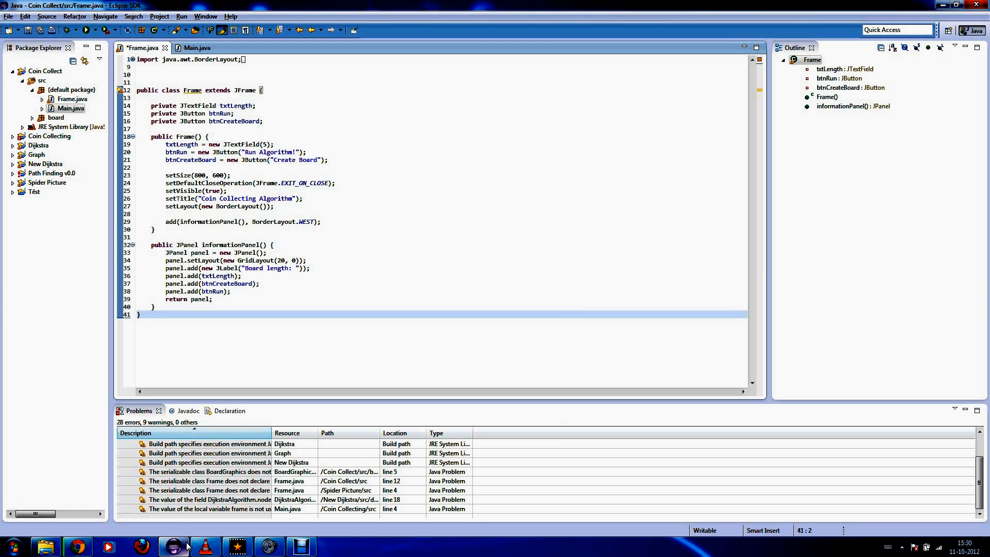
Look over the collapsed project list and the Frame.java code in the already open Eclipse window.
click(13, 71)
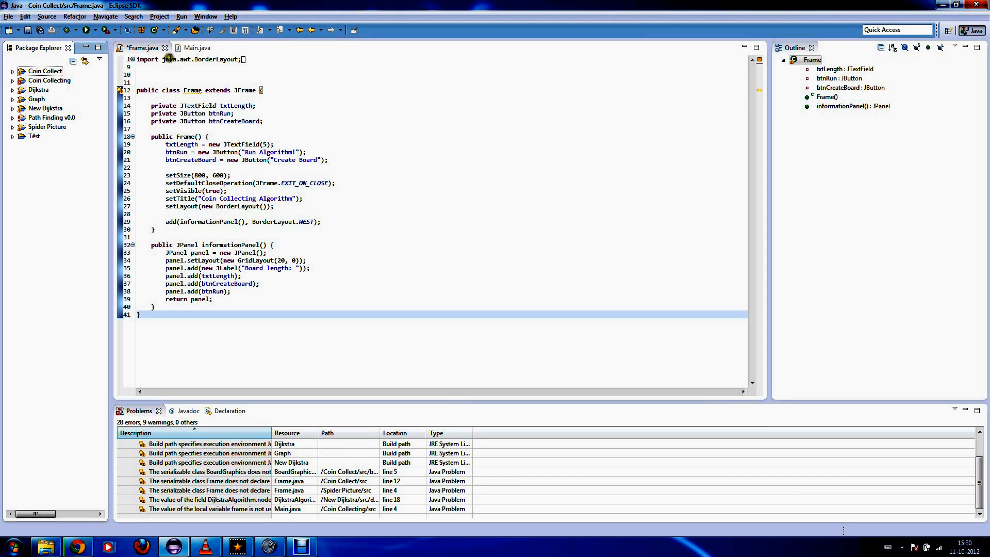
drag(185, 338, 8, 47)
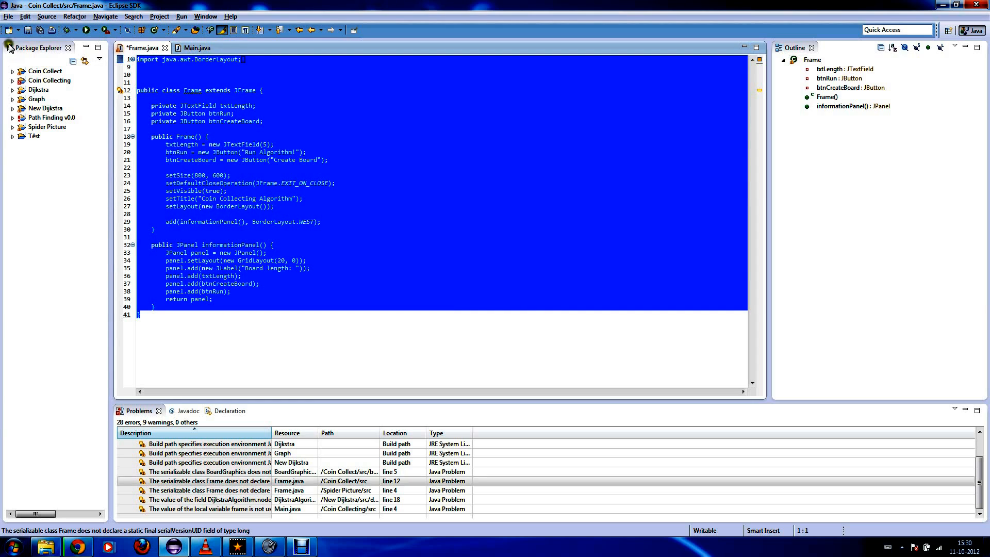
click(46, 127)
click(35, 72)
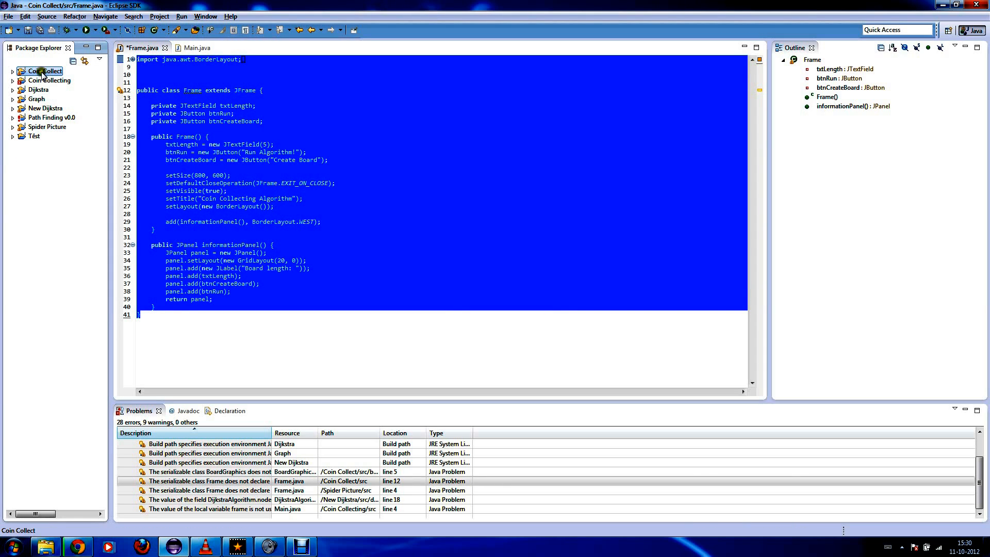
click(287, 144)
drag(364, 311, 165, 327)
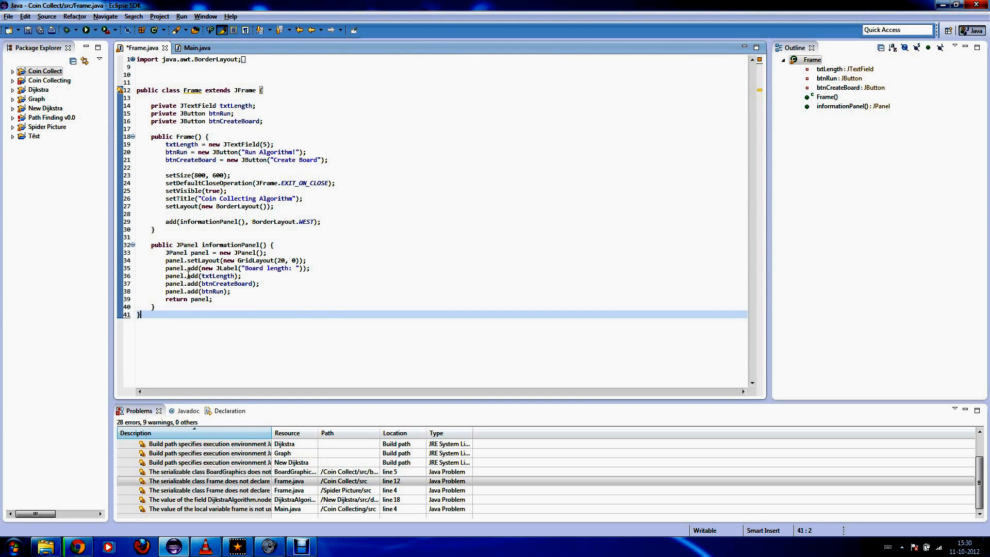
Examine the Coin Collect project's src folder, its default package with Frame.java and Main.java, and its board package, and collapse the project.
click(13, 72)
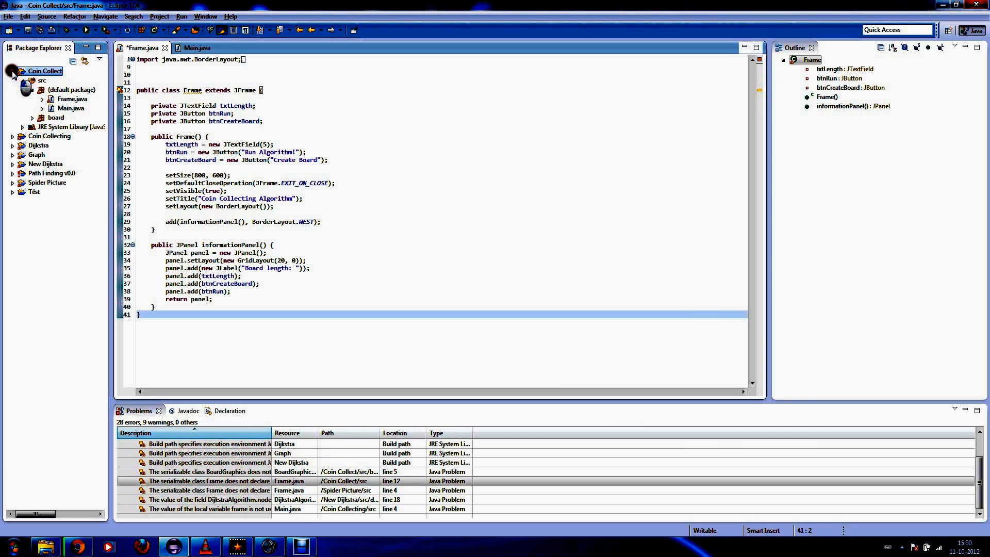
click(37, 90)
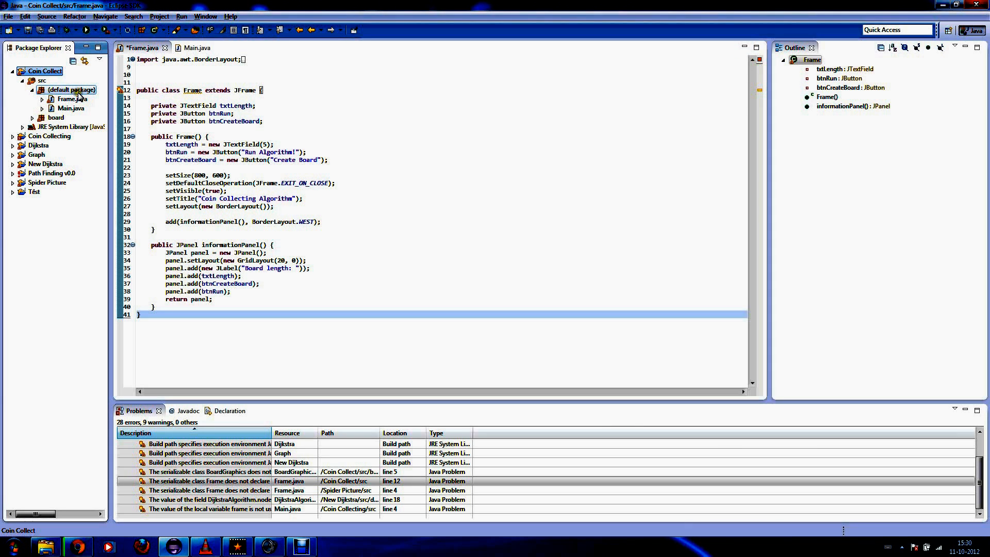
click(53, 86)
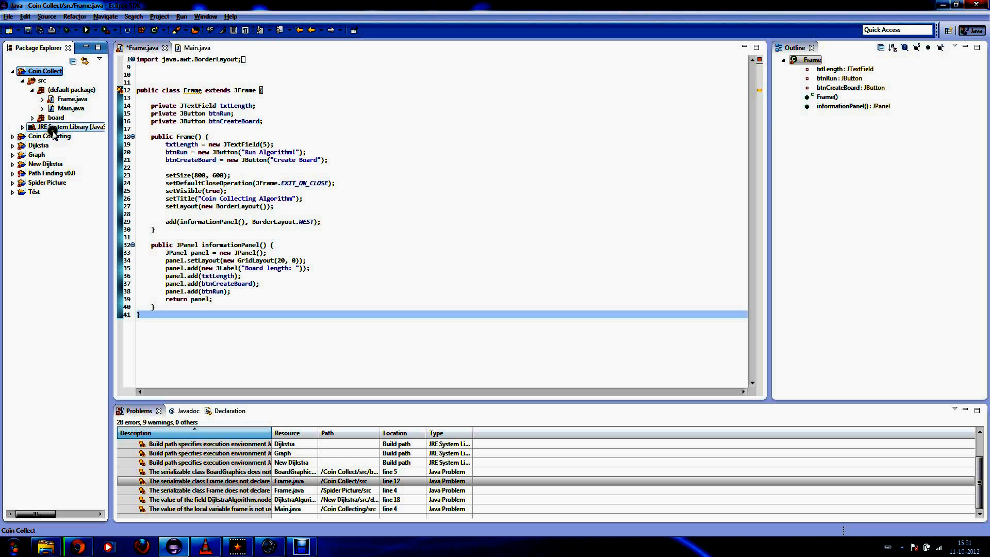
click(37, 69)
click(73, 99)
click(75, 108)
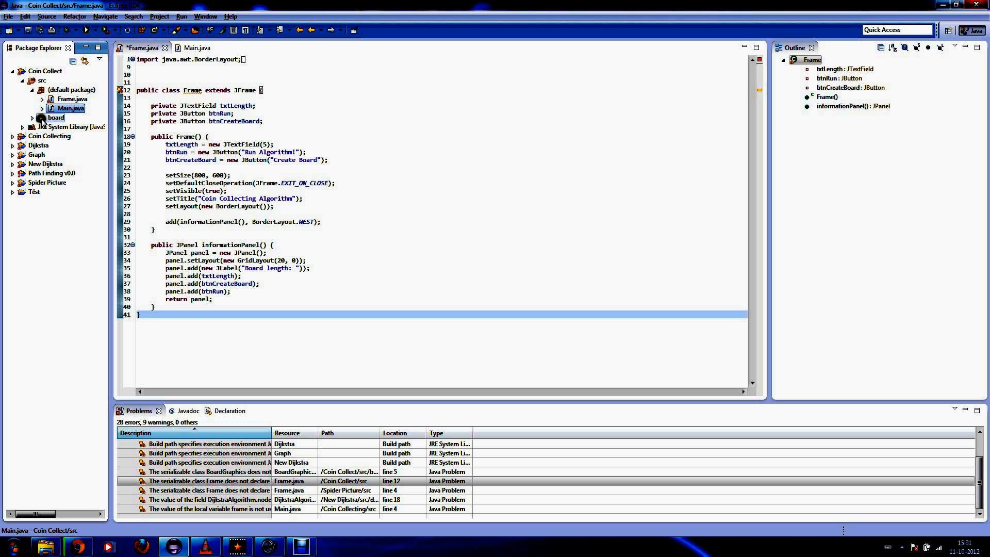
click(79, 101)
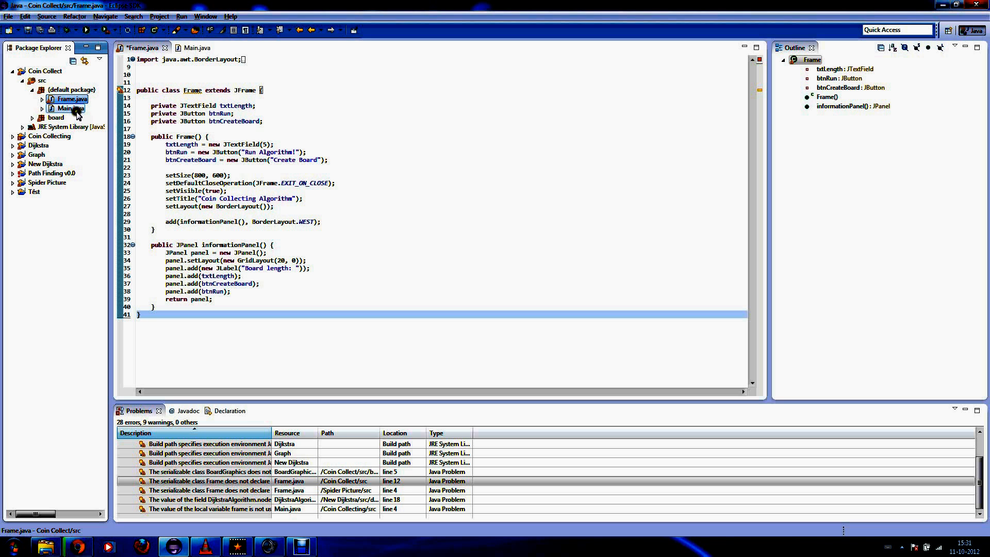
click(72, 108)
click(55, 118)
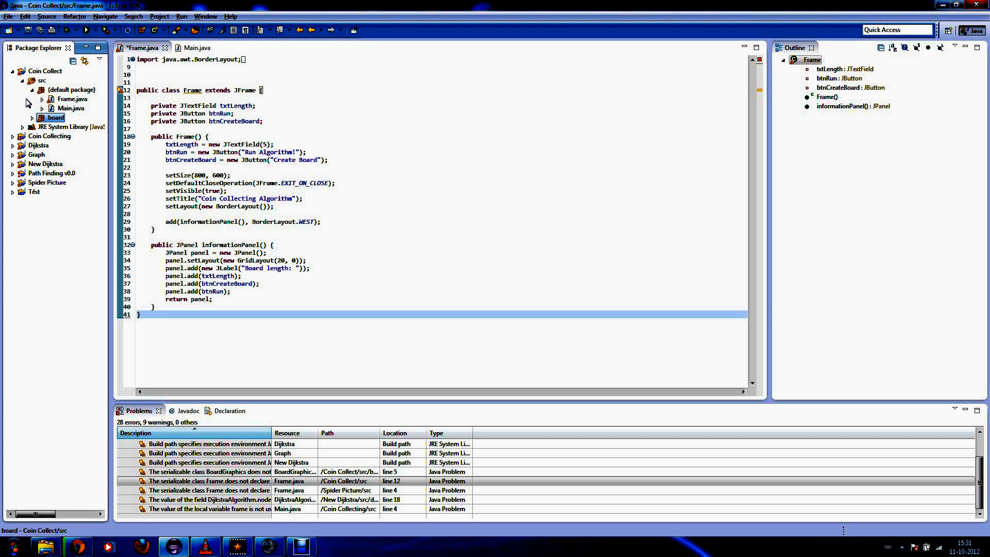
click(12, 72)
click(46, 70)
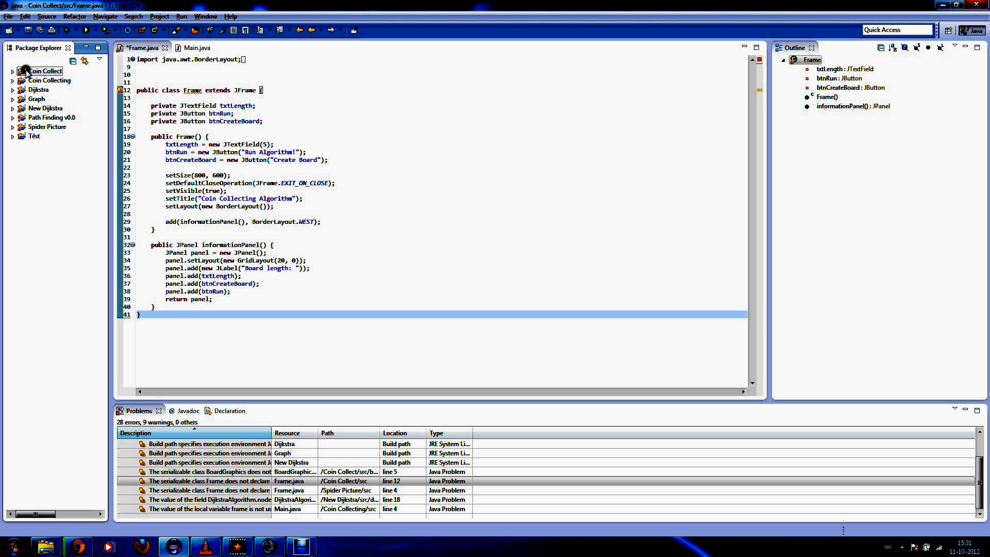
ctrl+click(53, 81)
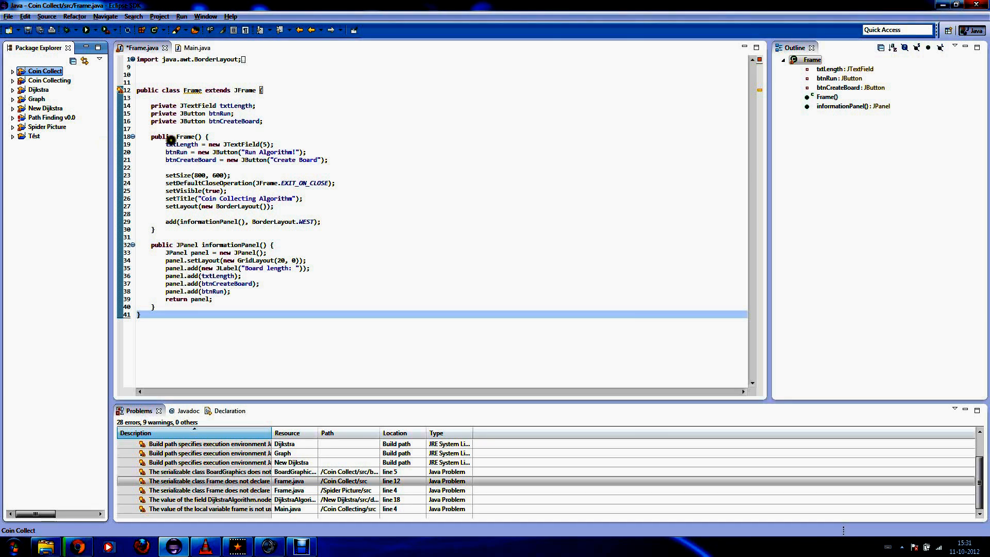
mouse_move(172, 144)
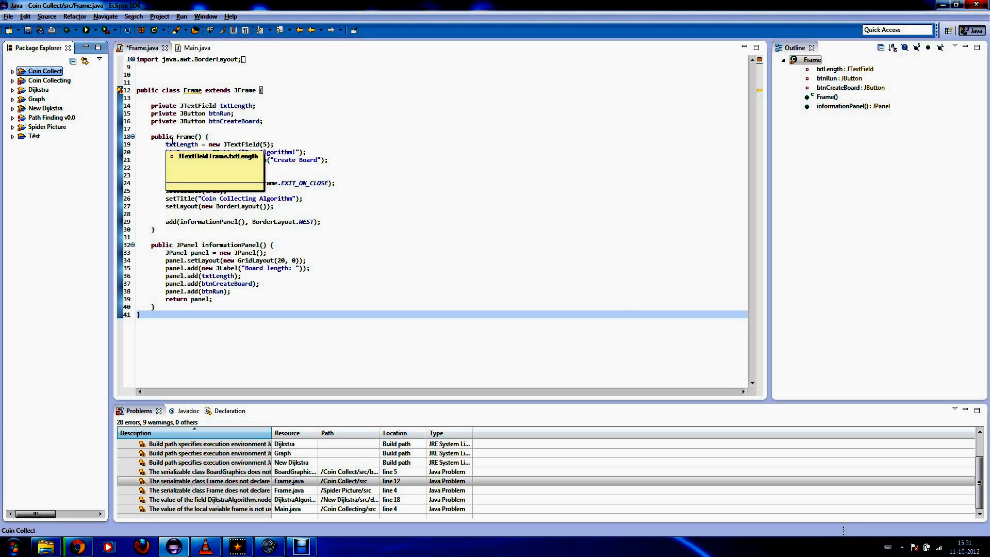